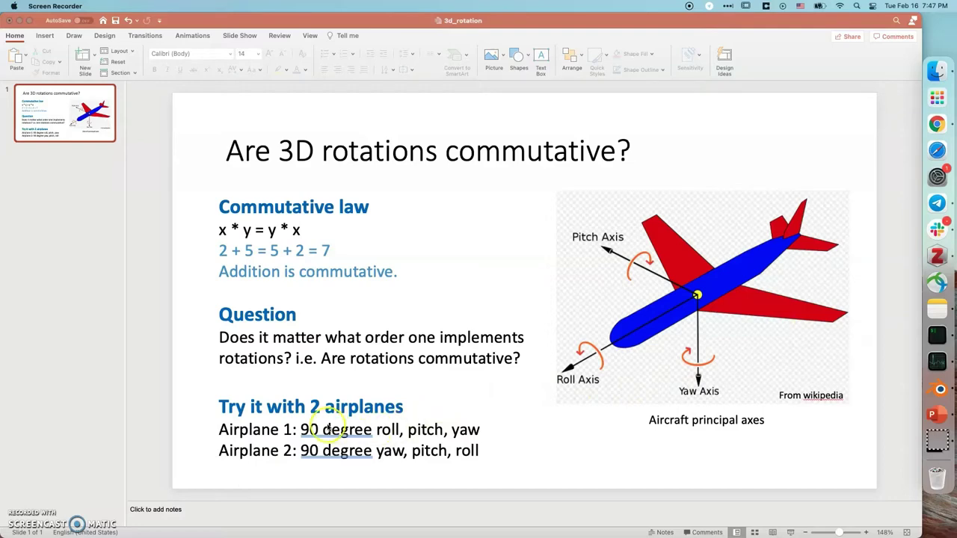
Switch to Blender, hide the second airplane in Collection 2, and select the first airplane.
{"action": "left_click", "coordinate": [292, 435]}
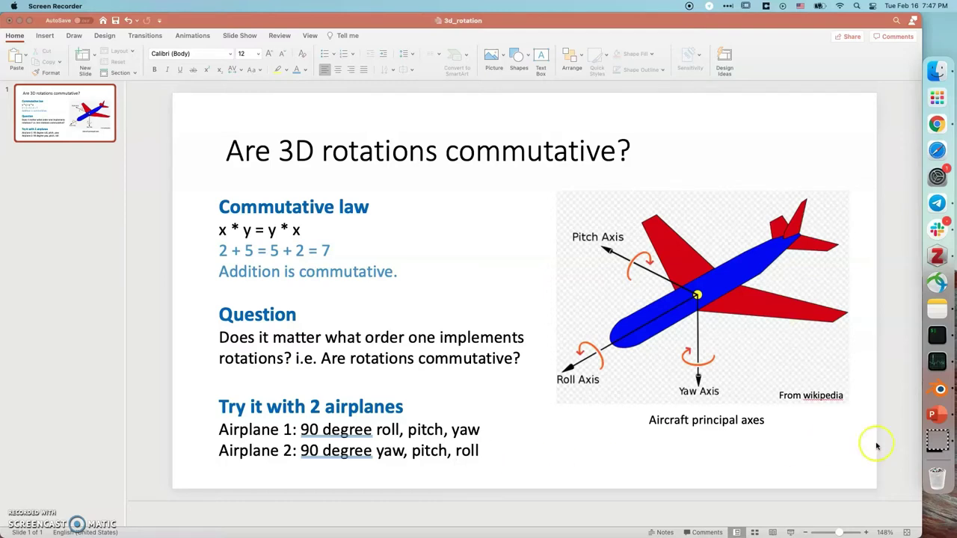
{"action": "left_click", "coordinate": [940, 387]}
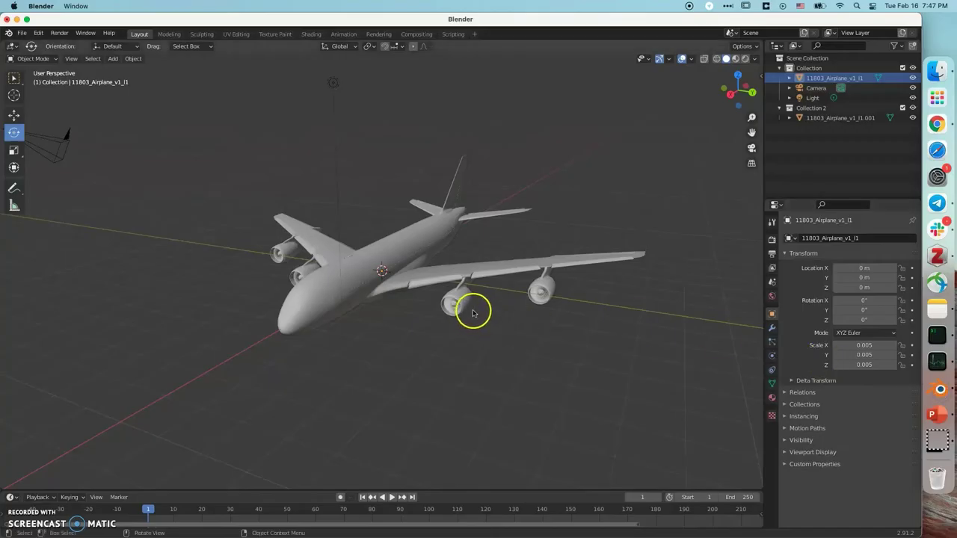
{"action": "left_click", "coordinate": [400, 299]}
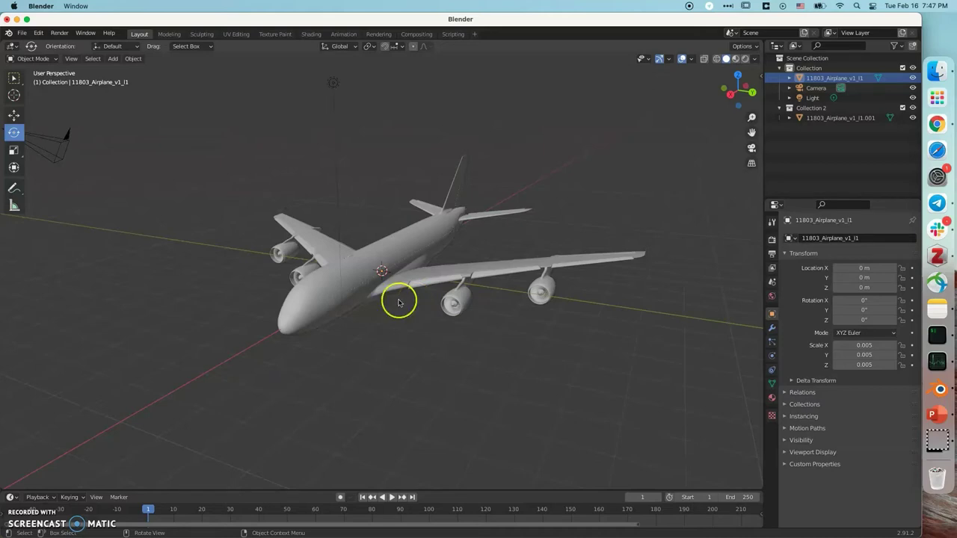
{"action": "left_click", "coordinate": [927, 110]}
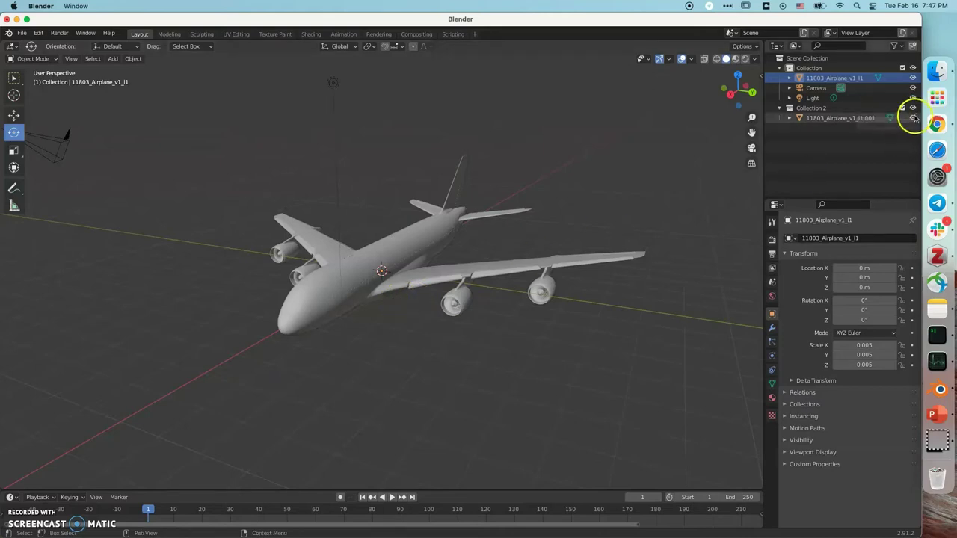
{"action": "left_click", "coordinate": [912, 118]}
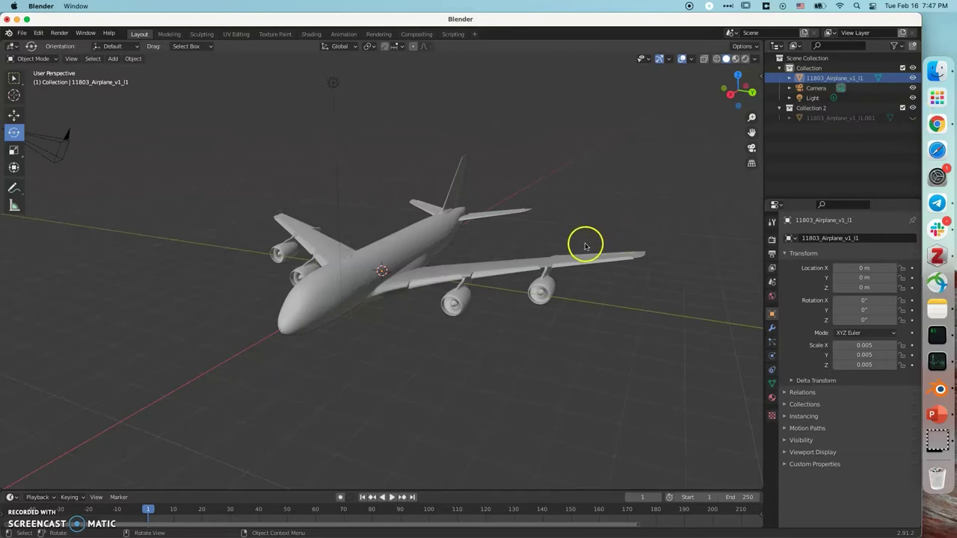
{"action": "left_click", "coordinate": [382, 270]}
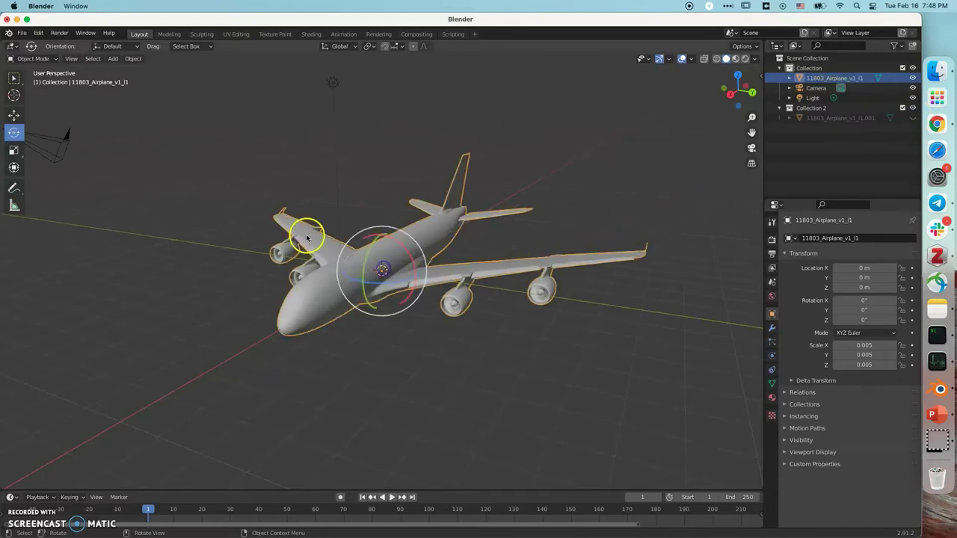
Try small rotations of the first airplane about the X, Y and Z axes in turn.
{"action": "mouse_move", "coordinate": [407, 255]}
{"action": "left_mouse_down"}
{"action": "mouse_move", "coordinate": [390, 213]}
{"action": "mouse_move", "coordinate": [403, 259]}
{"action": "left_mouse_up"}
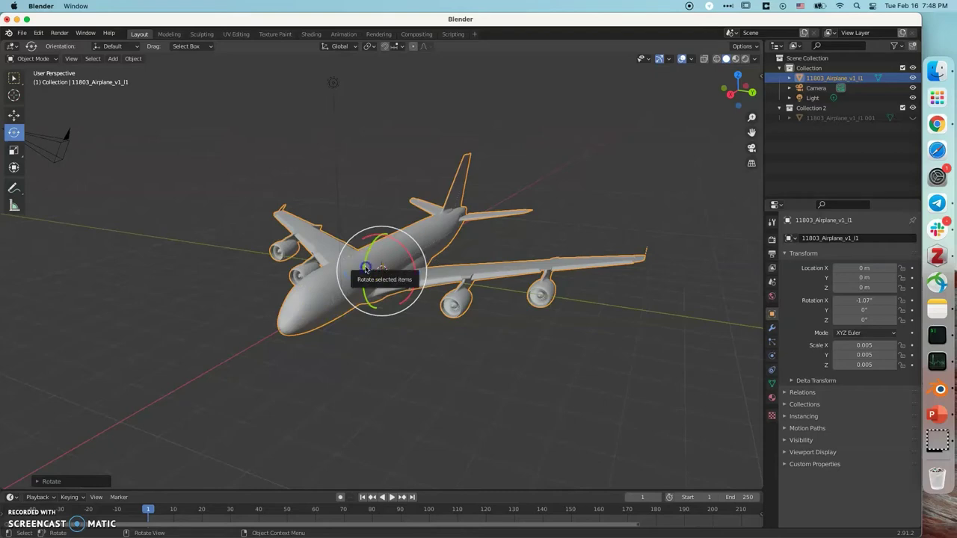
{"action": "mouse_move", "coordinate": [366, 268]}
{"action": "left_mouse_down"}
{"action": "mouse_move", "coordinate": [369, 314]}
{"action": "mouse_move", "coordinate": [365, 268]}
{"action": "left_mouse_up"}
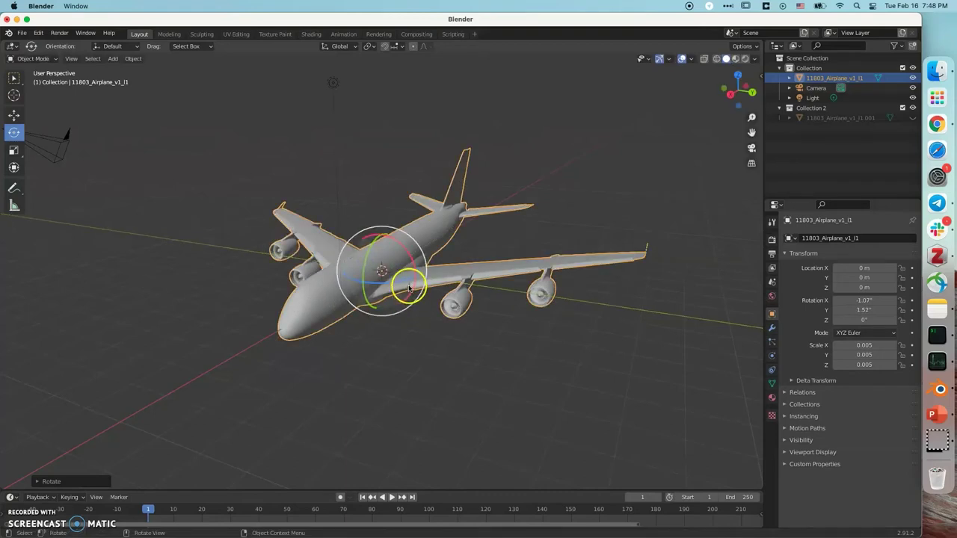
{"action": "mouse_move", "coordinate": [409, 283]}
{"action": "left_mouse_down"}
{"action": "mouse_move", "coordinate": [385, 281]}
{"action": "mouse_move", "coordinate": [406, 281]}
{"action": "left_mouse_up"}
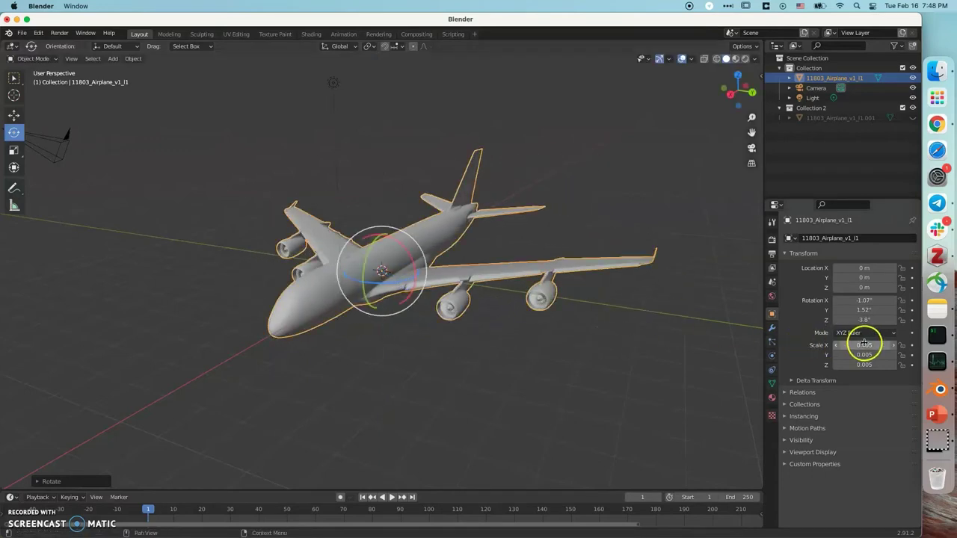
Reset the first airplane's X, Y and Z rotation to 0°.
{"action": "left_click", "coordinate": [880, 299]}
{"action": "type", "text": "0"}
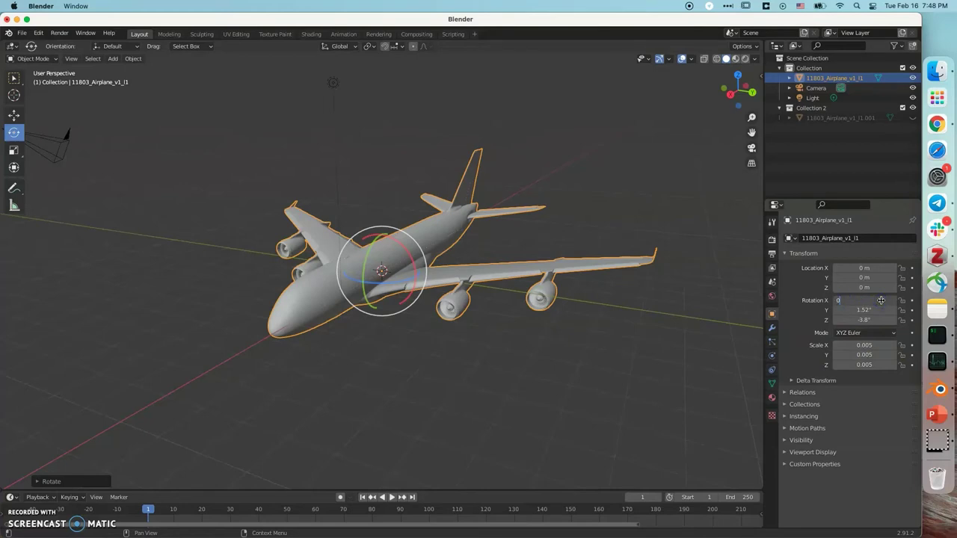
{"action": "key", "text": "Return"}
{"action": "left_click", "coordinate": [880, 310]}
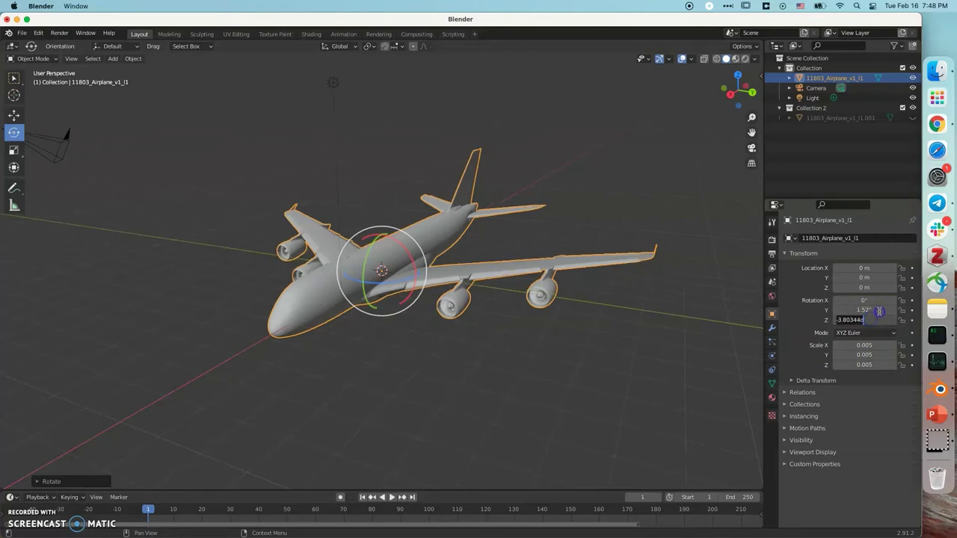
{"action": "type", "text": "0"}
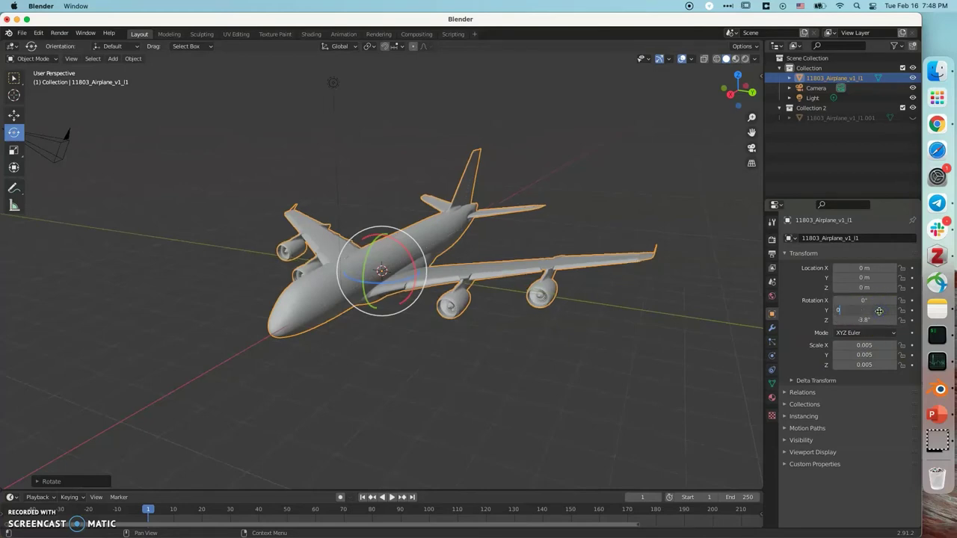
{"action": "key", "text": "Return"}
{"action": "left_click", "coordinate": [877, 320]}
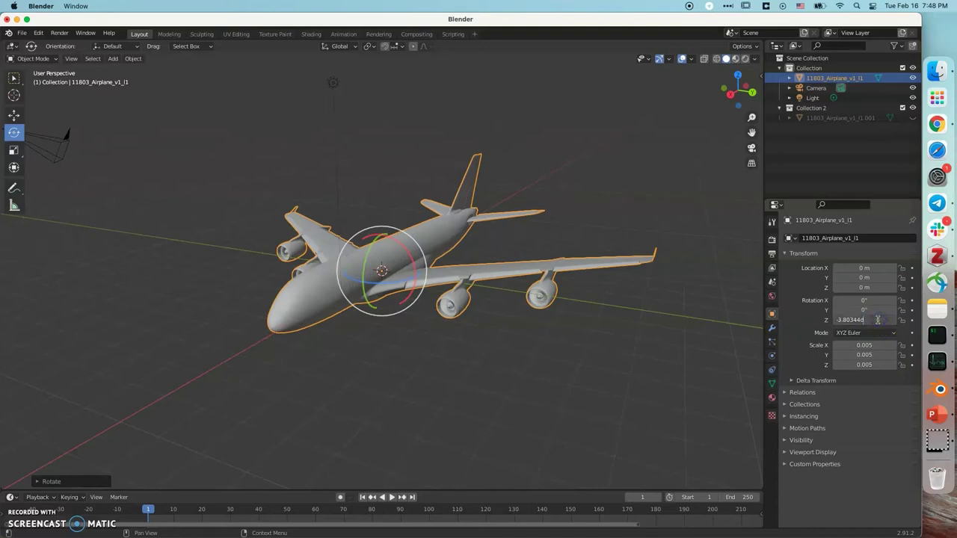
{"action": "left_click", "coordinate": [877, 320]}
{"action": "key", "text": "BackSpace"}
{"action": "key", "text": "BackSpace"}
{"action": "key", "text": "BackSpace"}
{"action": "key", "text": "BackSpace"}
{"action": "key", "text": "BackSpace"}
{"action": "key", "text": "BackSpace"}
{"action": "key", "text": "BackSpace"}
{"action": "key", "text": "BackSpace"}
{"action": "key", "text": "BackSpace"}
{"action": "key", "text": "BackSpace"}
{"action": "type", "text": "0"}
{"action": "key", "text": "Return"}
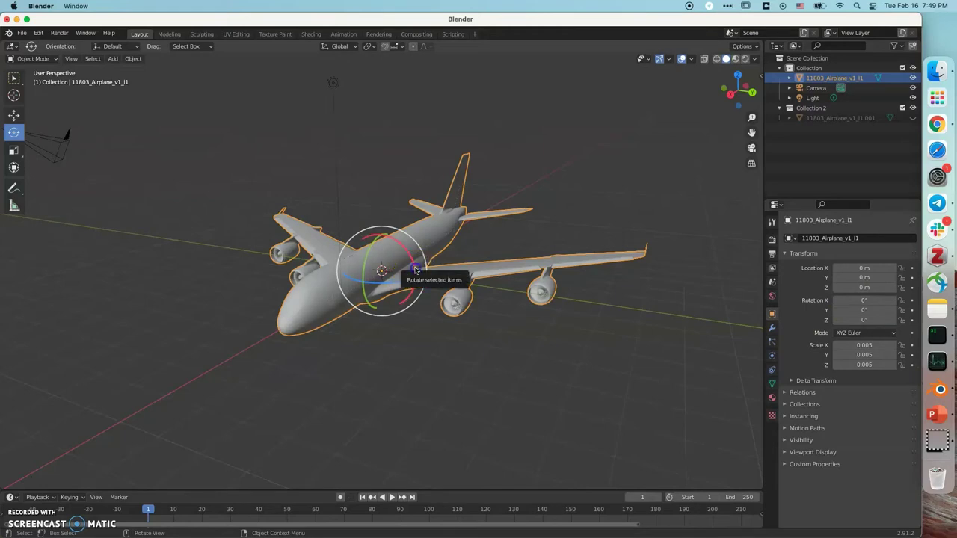
Roll the first airplane about the X axis and set its X rotation to exactly 90°.
{"action": "left_click_drag", "start_coordinate": [417, 271], "coordinate": [376, 235]}
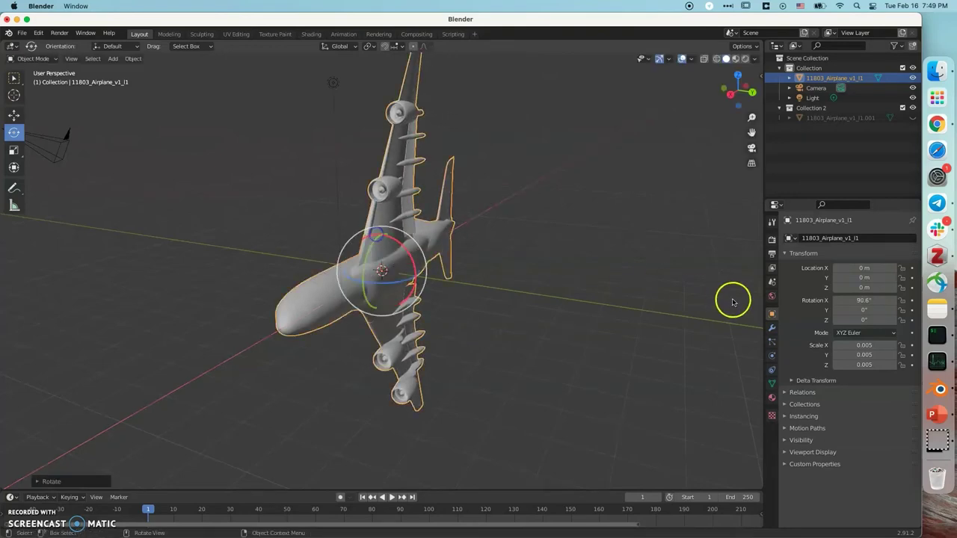
{"action": "left_click", "coordinate": [874, 299]}
{"action": "type", "text": "90"}
{"action": "key", "text": "Return"}
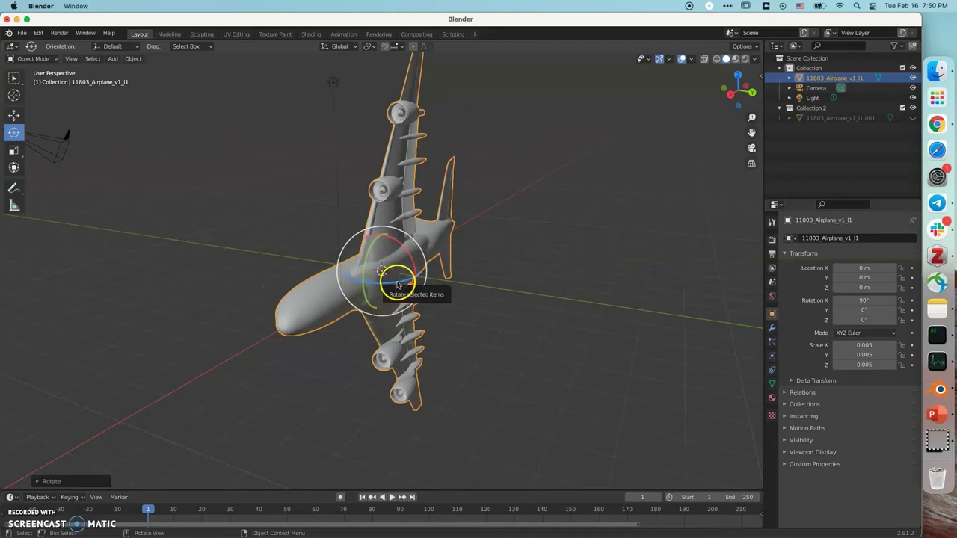
Turn the first airplane about the global Z axis and set its Z rotation to exactly -90°.
{"action": "left_click_drag", "start_coordinate": [397, 284], "coordinate": [370, 283]}
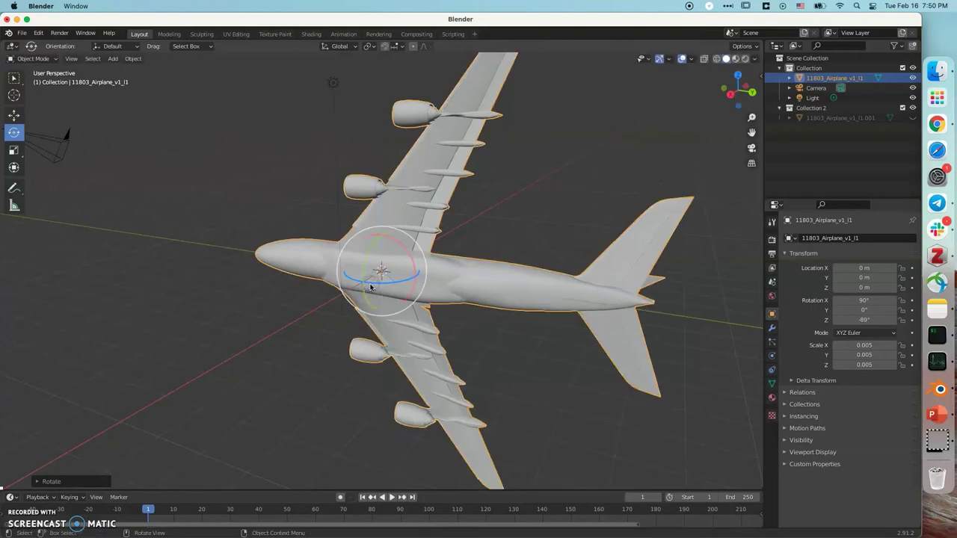
{"action": "left_click", "coordinate": [869, 321]}
{"action": "type", "text": "-90"}
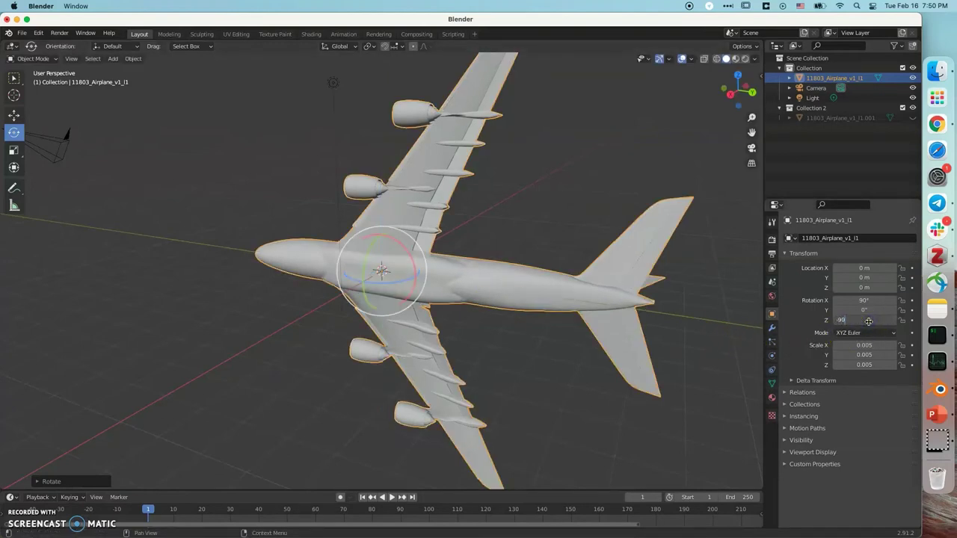
{"action": "key", "text": "Return"}
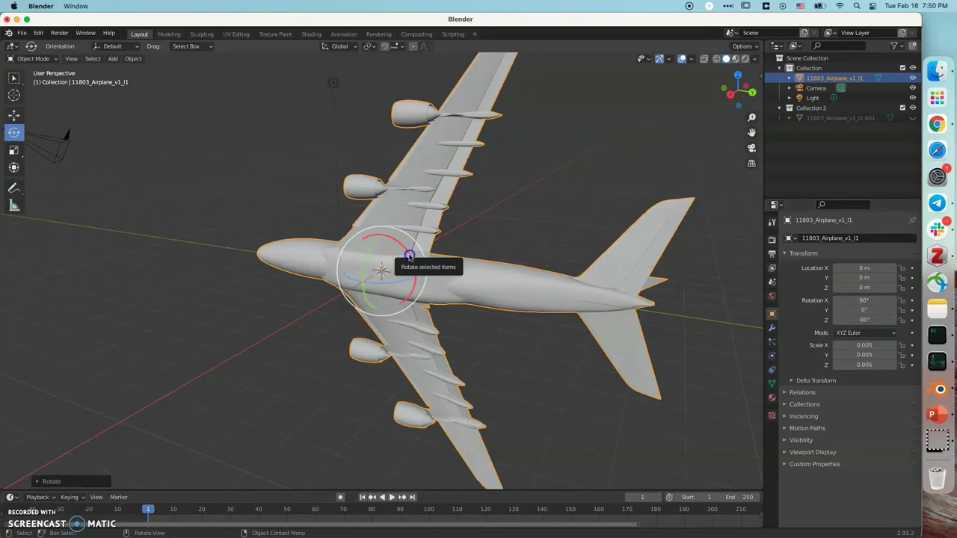
Turn the first airplane about the global X axis and set its Y rotation to exactly 90°.
{"action": "left_click_drag", "start_coordinate": [409, 255], "coordinate": [364, 238]}
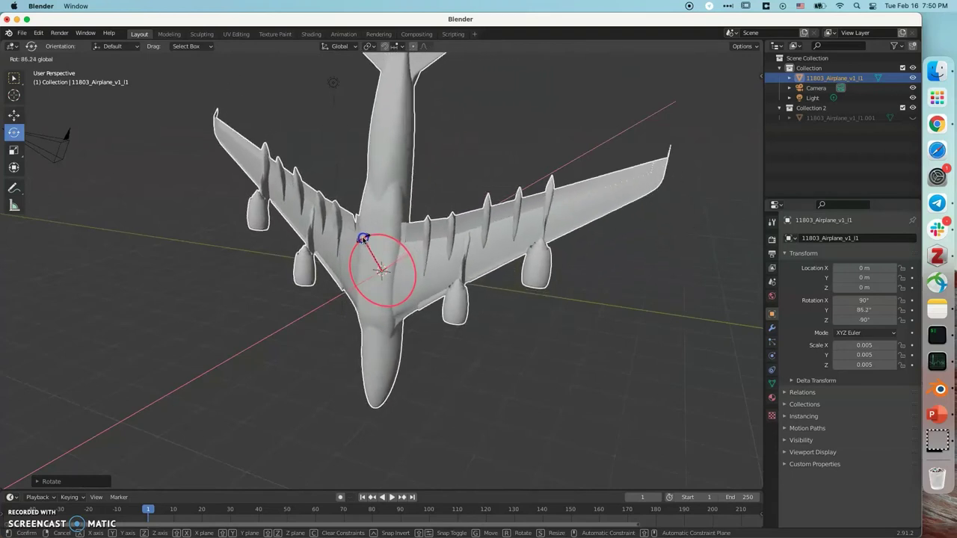
{"action": "left_click_drag", "start_coordinate": [363, 238], "coordinate": [360, 240]}
{"action": "left_click", "coordinate": [873, 313]}
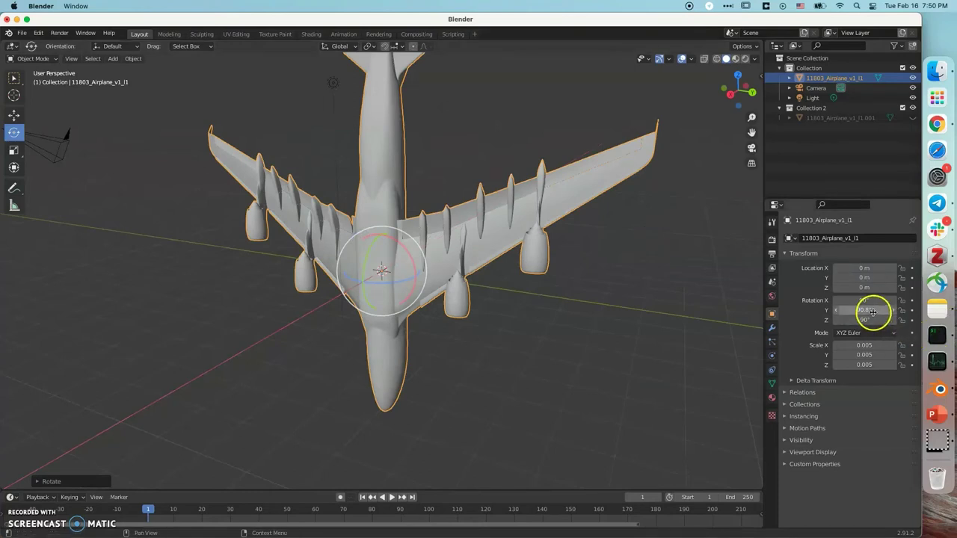
{"action": "key", "text": "Return"}
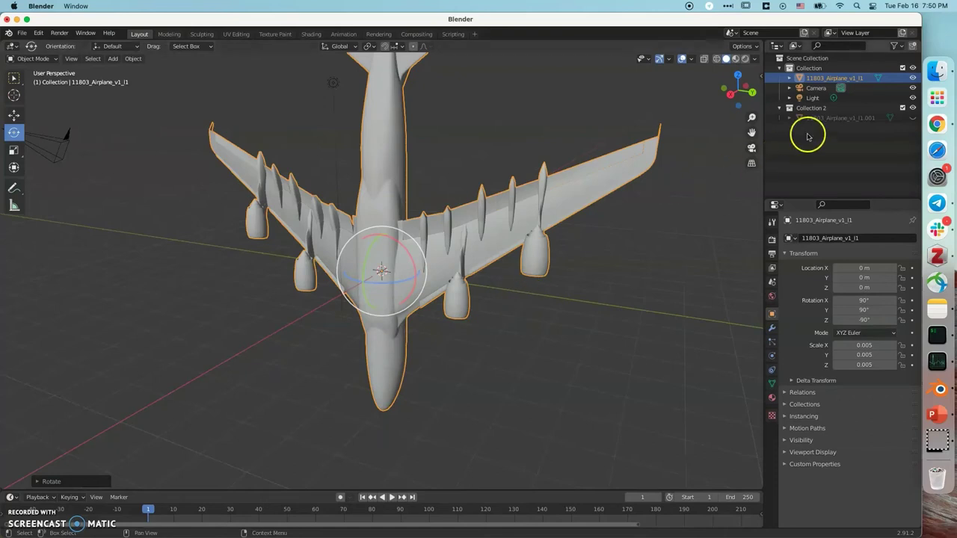
Hide the first airplane, show the second airplane in Collection 2, and select it.
{"action": "left_click", "coordinate": [912, 78]}
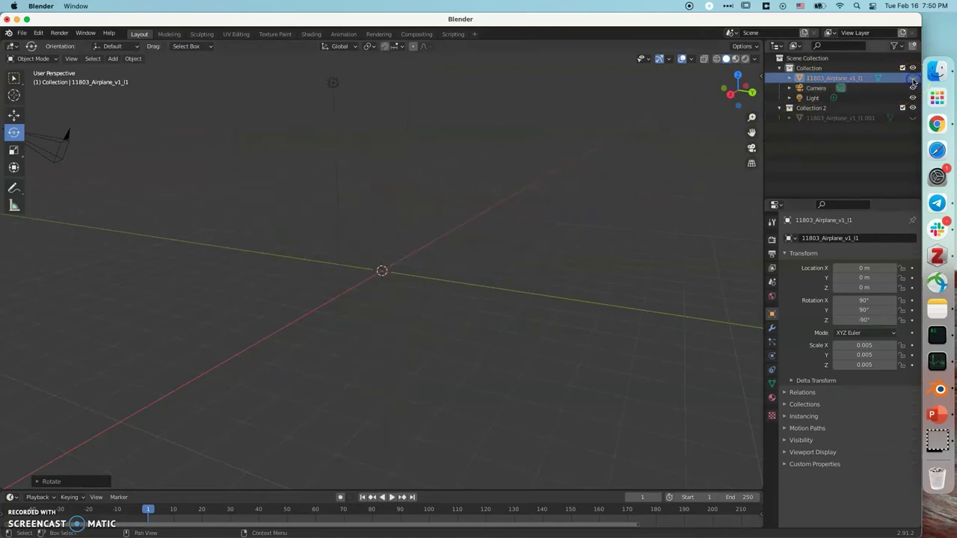
{"action": "left_click", "coordinate": [913, 118]}
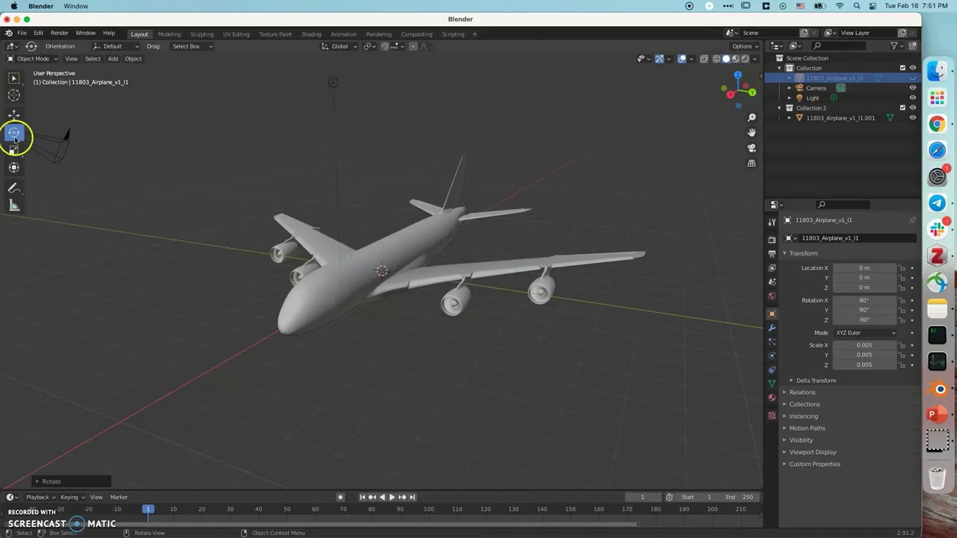
{"action": "left_click", "coordinate": [364, 269]}
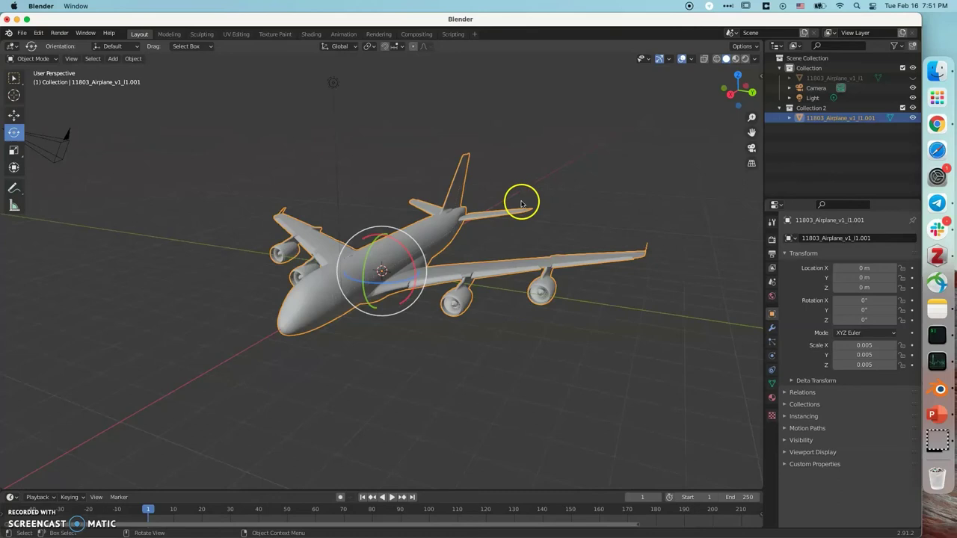
Yaw the second airplane about the Z axis and set its Z rotation to exactly -90°.
{"action": "left_click", "coordinate": [402, 285]}
{"action": "left_click_drag", "start_coordinate": [402, 282], "coordinate": [374, 276]}
{"action": "double_click", "coordinate": [856, 320]}
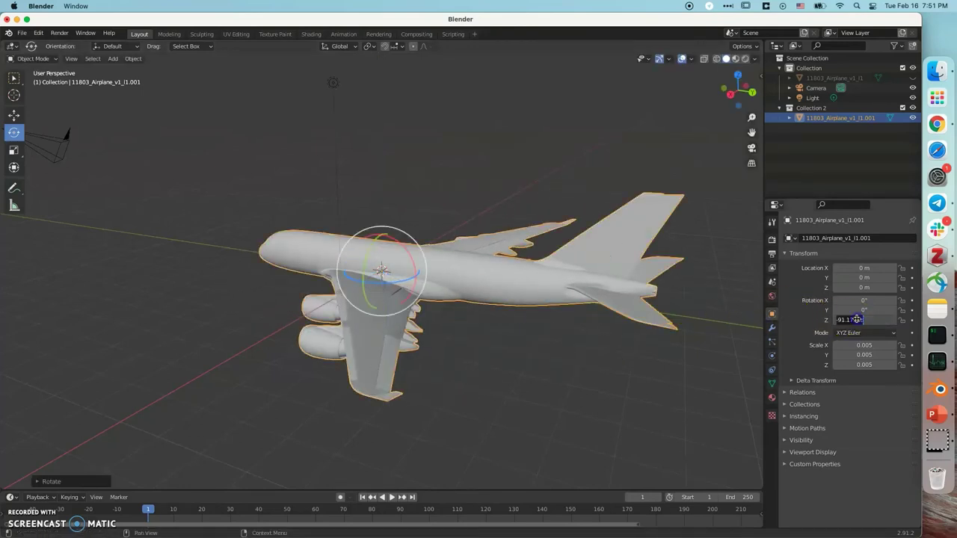
{"action": "type", "text": "-90"}
{"action": "key", "text": "Return"}
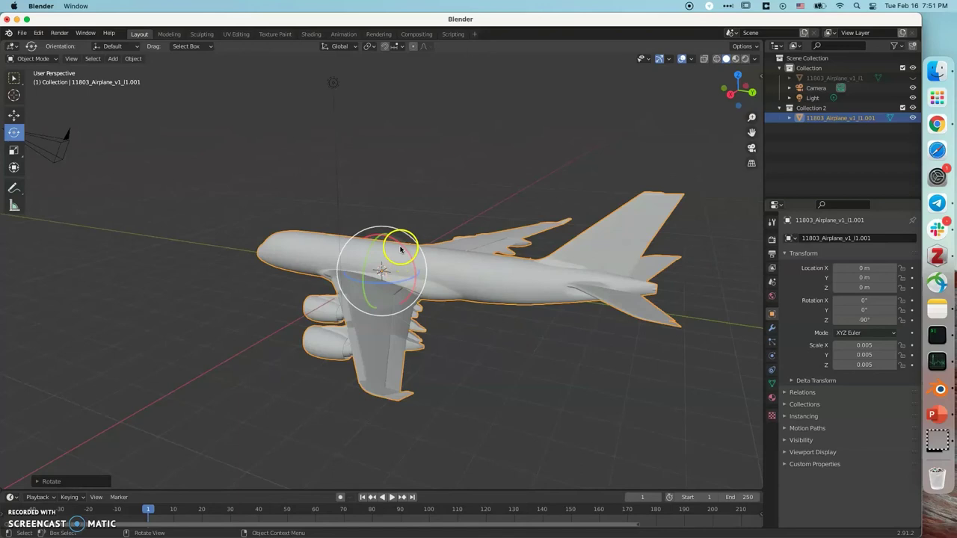
Pitch the second airplane nose-up about the global X axis, setting its X rotation to 0° and Y rotation to -90°.
{"action": "left_click_drag", "start_coordinate": [397, 243], "coordinate": [428, 300]}
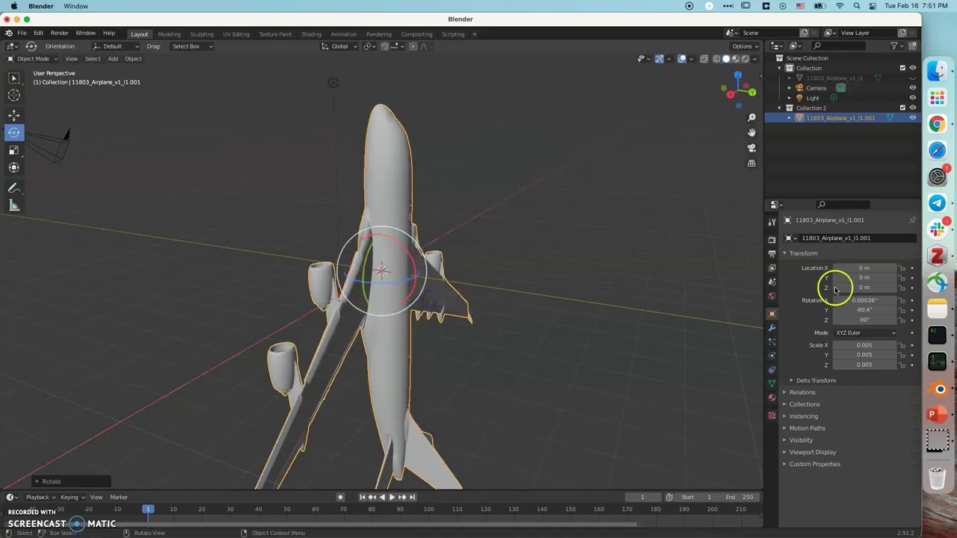
{"action": "left_click", "coordinate": [884, 300]}
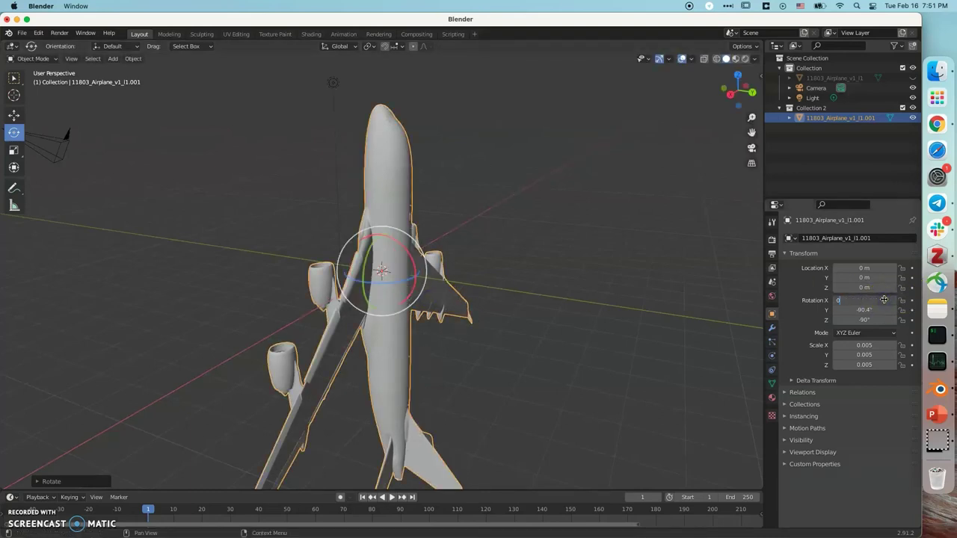
{"action": "left_click", "coordinate": [879, 309]}
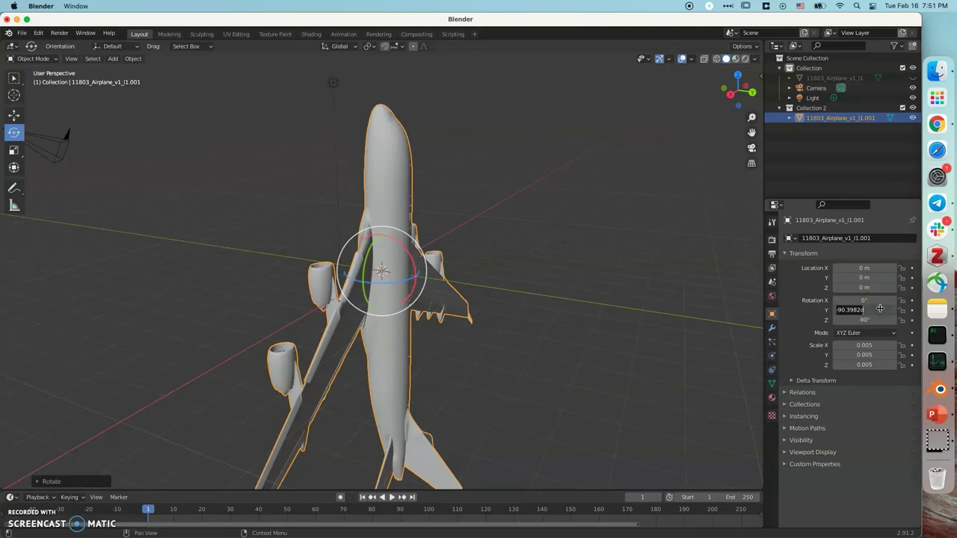
{"action": "key", "text": "Return"}
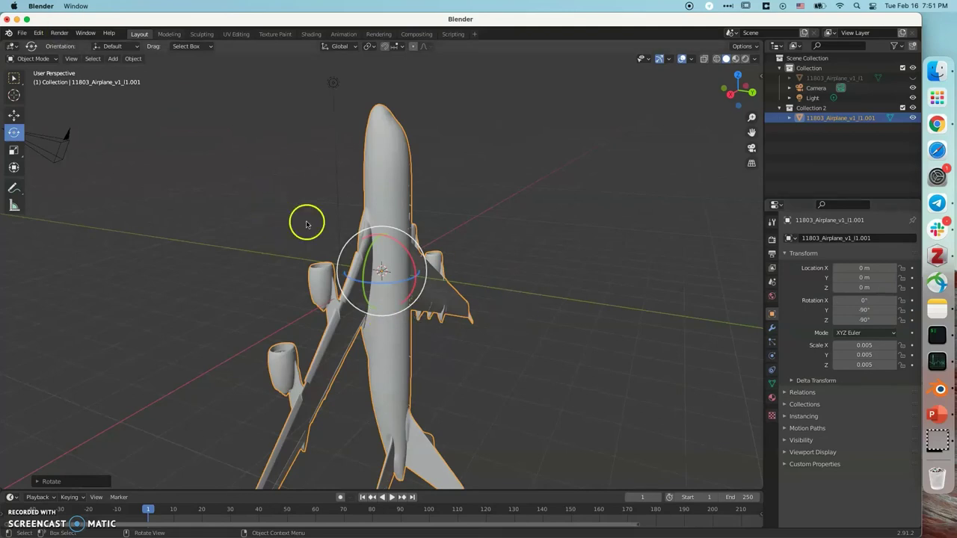
Roll the second airplane about 90° around the global Z axis and set its X rotation to 0°.
{"action": "left_click_drag", "start_coordinate": [394, 283], "coordinate": [438, 192]}
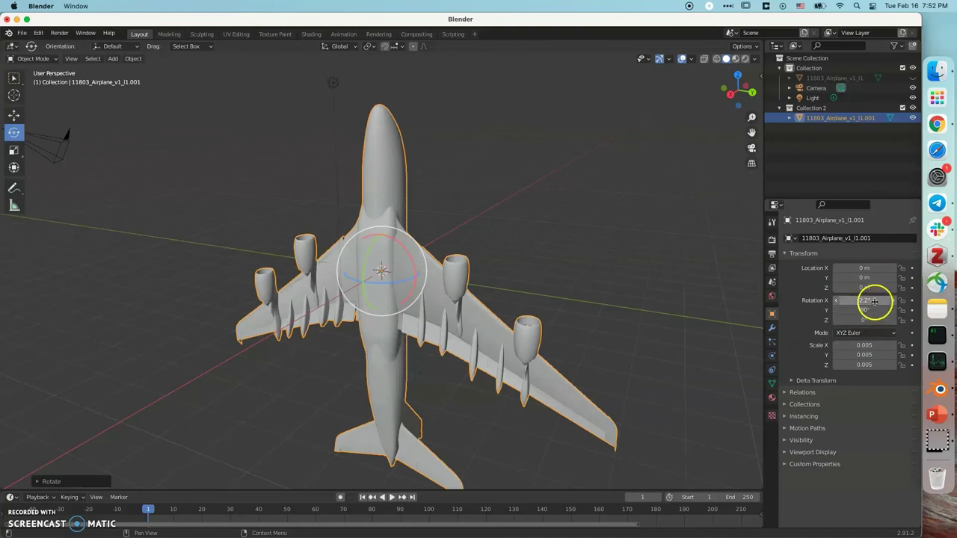
{"action": "left_click", "coordinate": [873, 299]}
{"action": "type", "text": "0"}
{"action": "key", "text": "Return"}
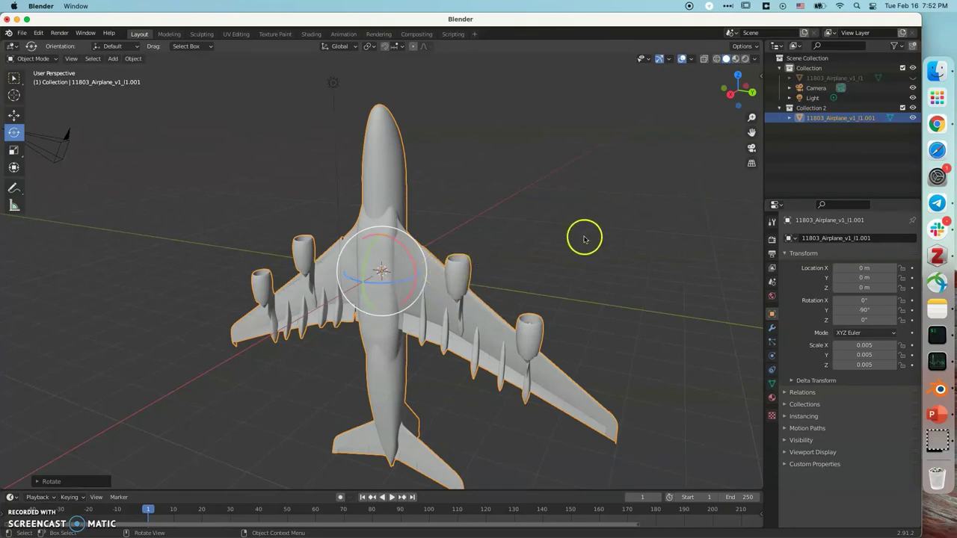
Compare the final orientations by toggling each airplane's visibility, leaving only the second airplane shown.
{"action": "left_click", "coordinate": [912, 78]}
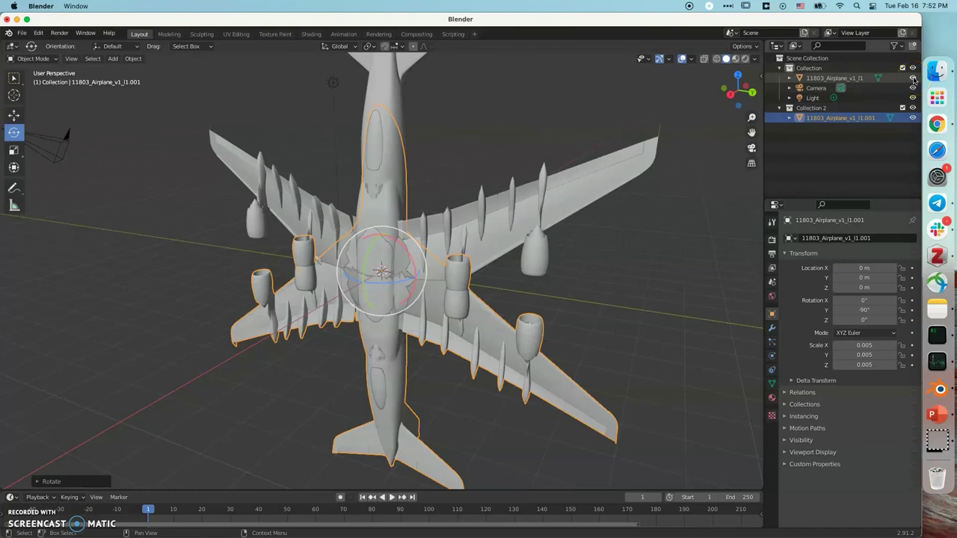
{"action": "left_click", "coordinate": [912, 117]}
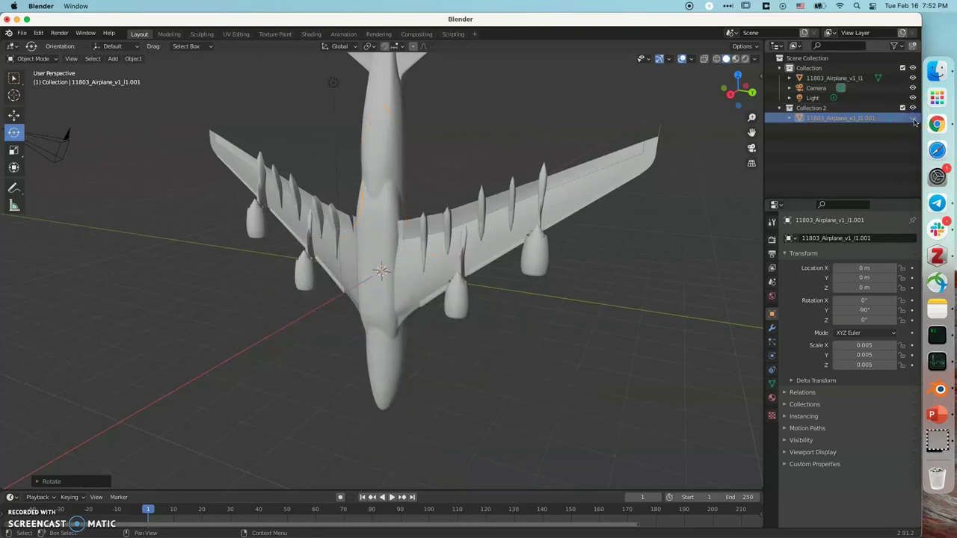
{"action": "left_click", "coordinate": [912, 117]}
{"action": "left_click", "coordinate": [912, 78]}
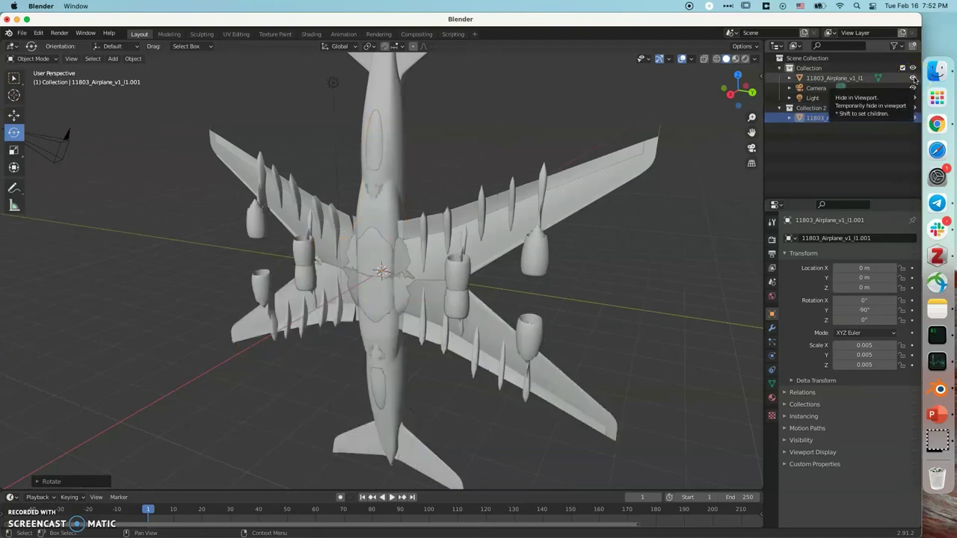
{"action": "left_click", "coordinate": [912, 78]}
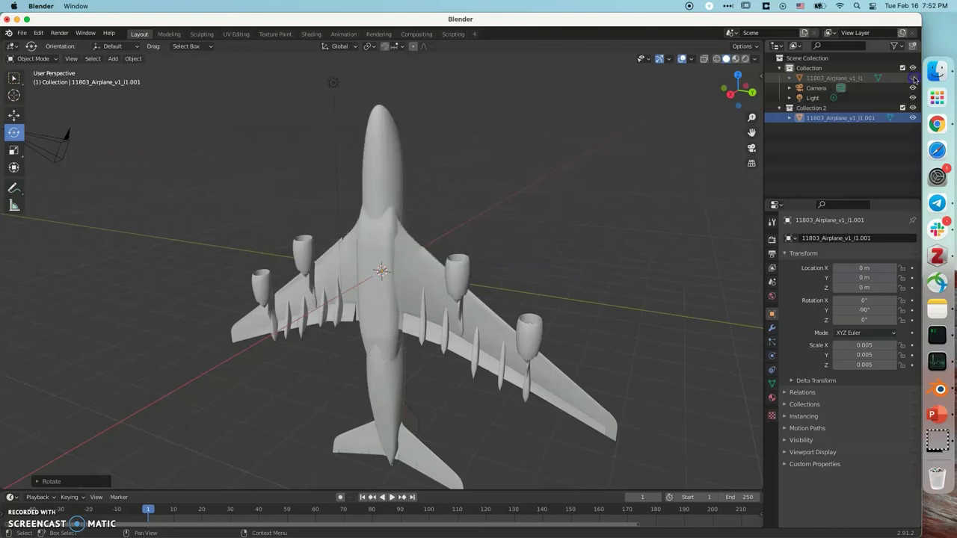
{"action": "left_click", "coordinate": [23, 520]}
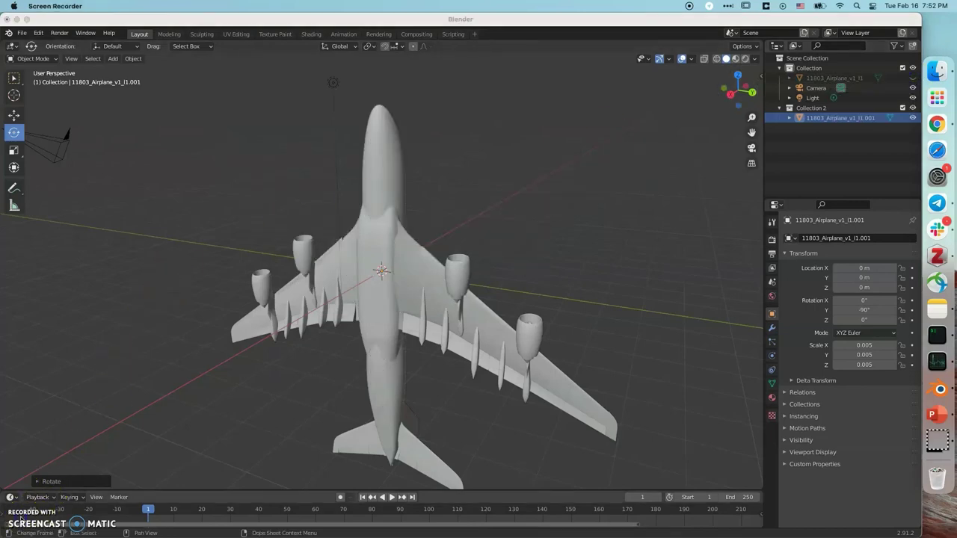